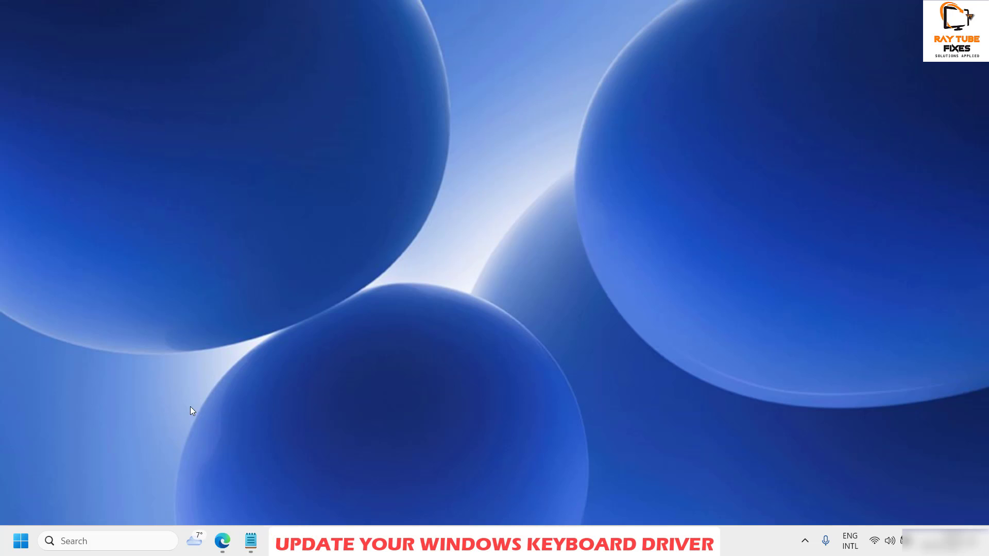
Open Device Manager, reposition its window and expand the Keyboards category.
{"action": "right_click", "coordinate": [19, 541]}
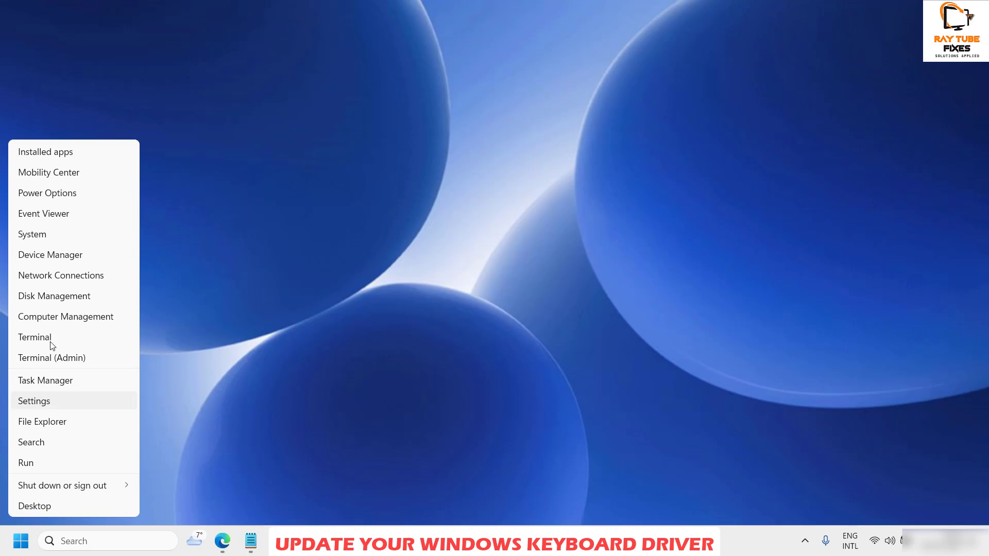
{"action": "left_click", "coordinate": [64, 257]}
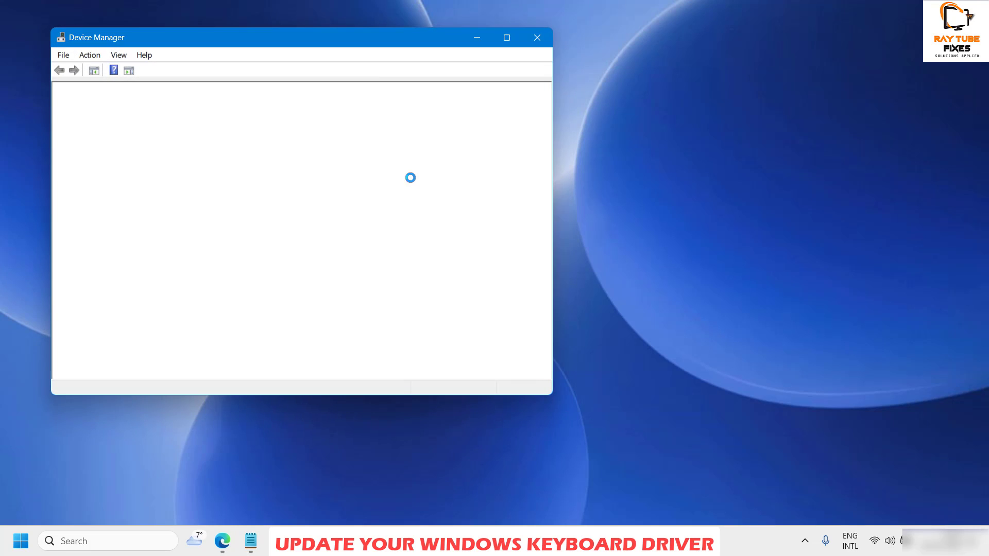
{"action": "left_click_drag", "start_coordinate": [411, 46], "coordinate": [657, 56]}
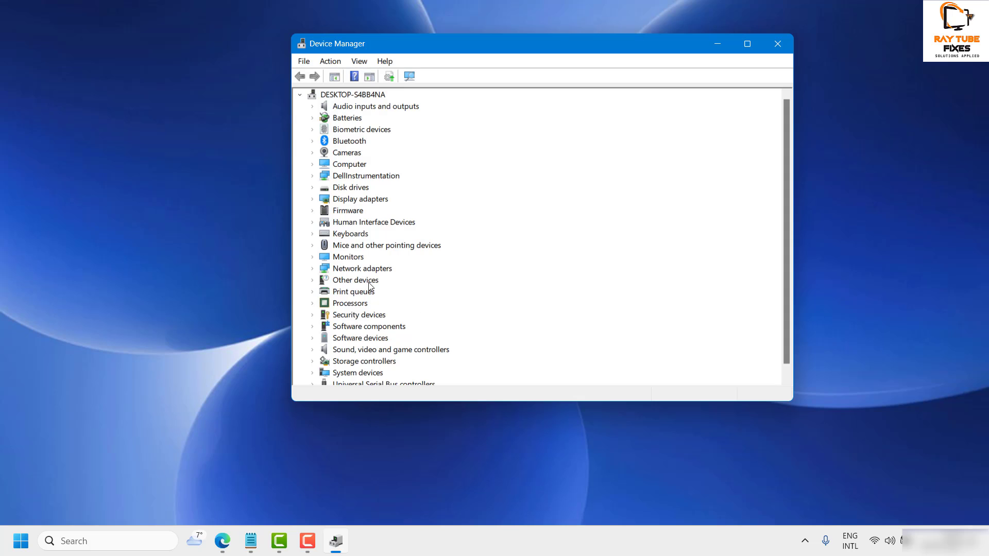
{"action": "left_click", "coordinate": [313, 234]}
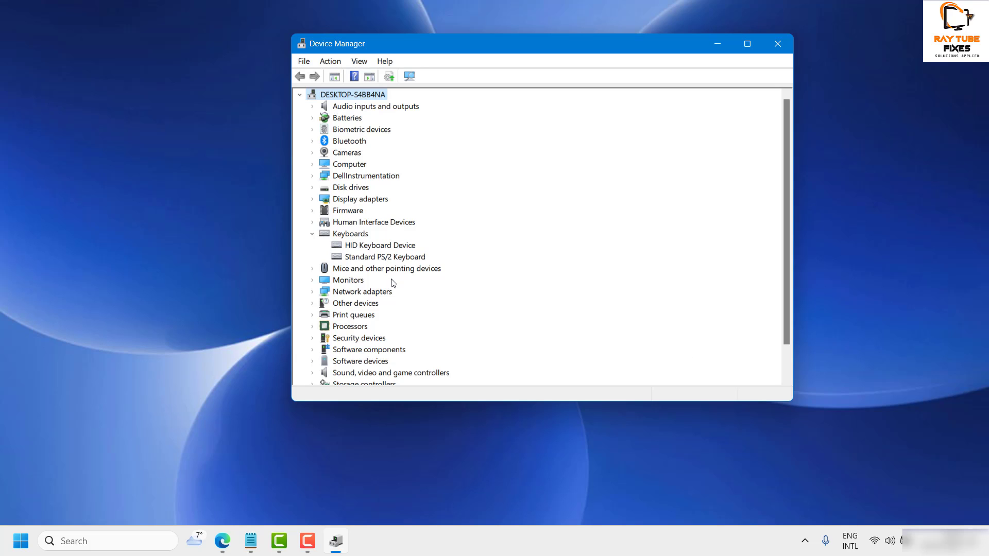
Update the Standard PS/2 Keyboard driver by searching automatically for drivers.
{"action": "right_click", "coordinate": [388, 258]}
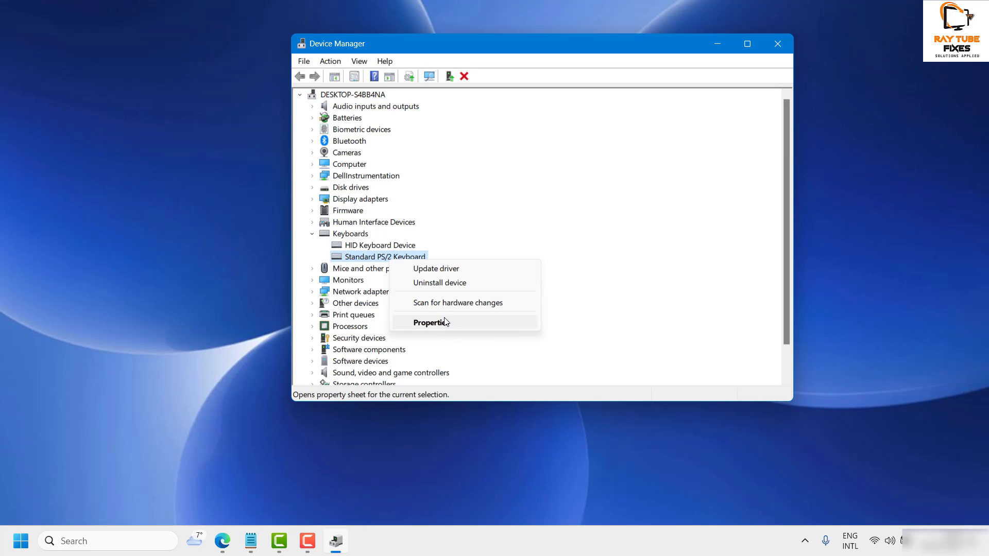
{"action": "left_click", "coordinate": [454, 269]}
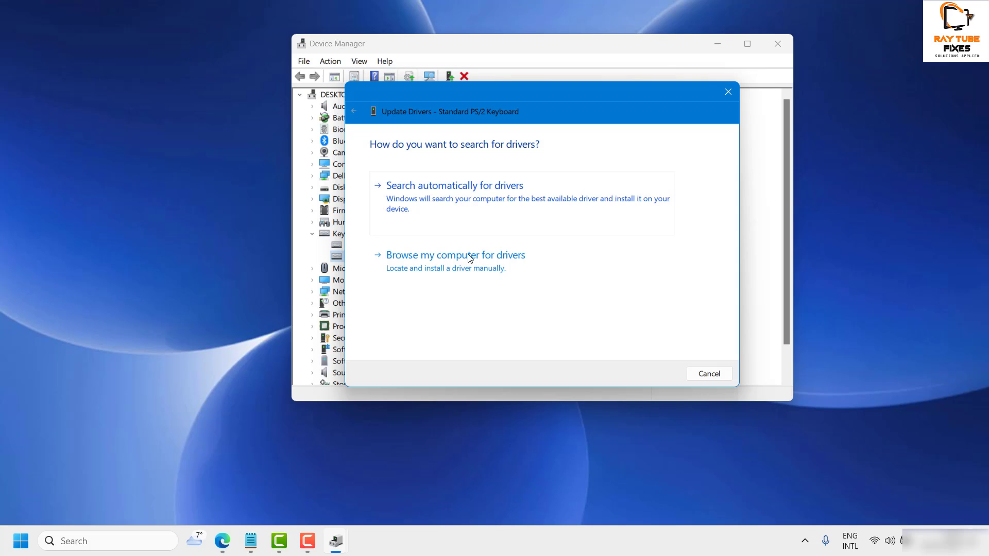
{"action": "left_click", "coordinate": [481, 200]}
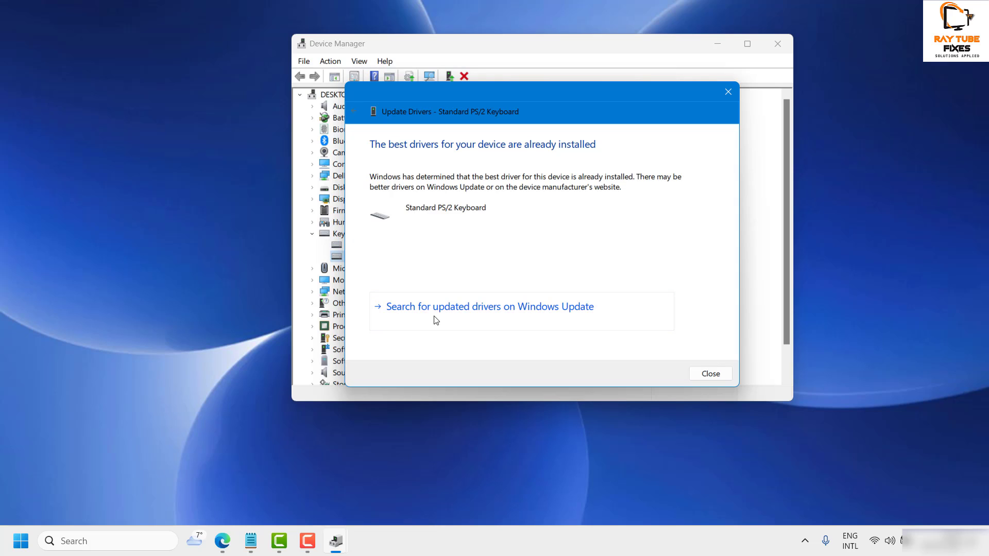
Search for updated keyboard drivers through Windows Update by checking for updates, and close Device Manager.
{"action": "left_click", "coordinate": [464, 321]}
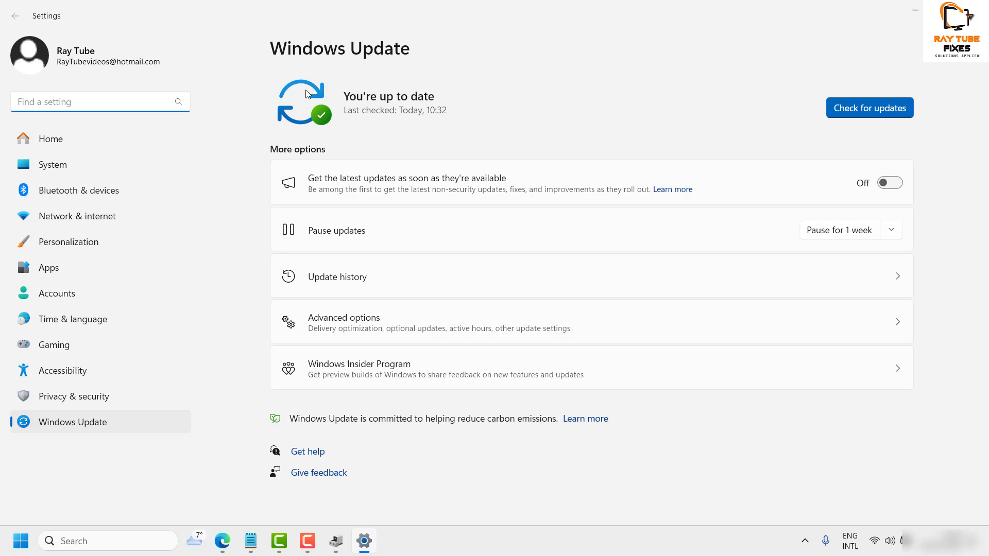
{"action": "left_click", "coordinate": [855, 110]}
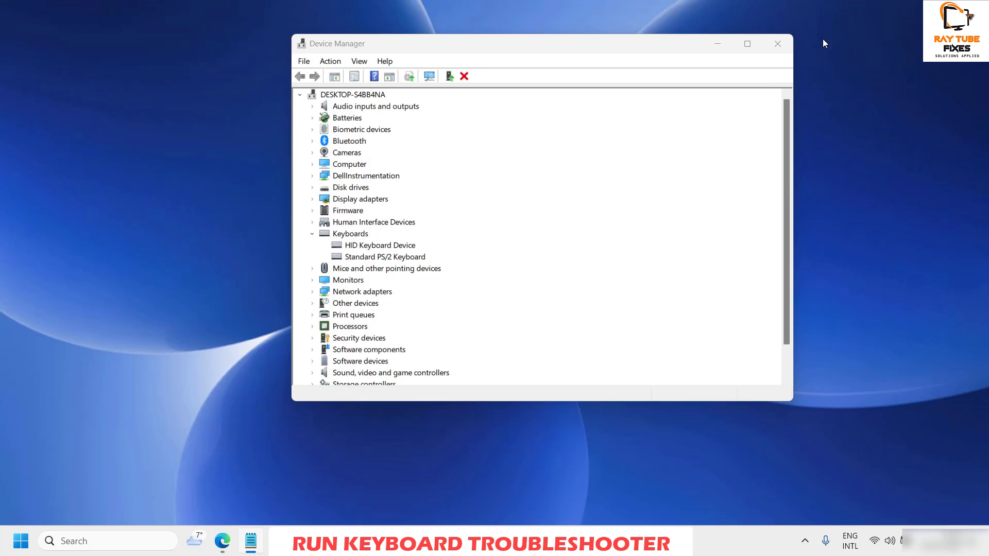
{"action": "left_click", "coordinate": [778, 43]}
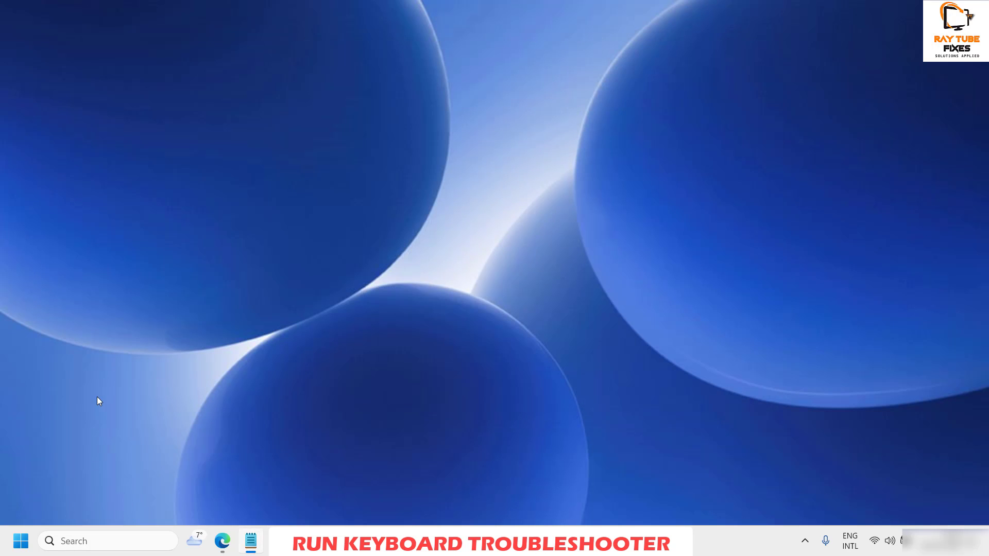
Look through the Other troubleshooters list in the System troubleshooting settings for a keyboard entry, and close Settings.
{"action": "right_click", "coordinate": [20, 546]}
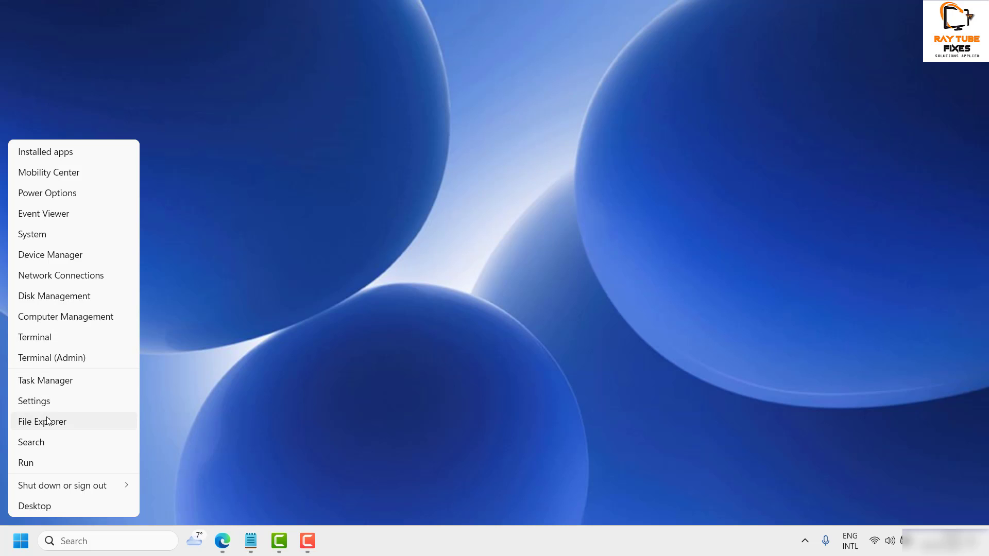
{"action": "left_click", "coordinate": [45, 401]}
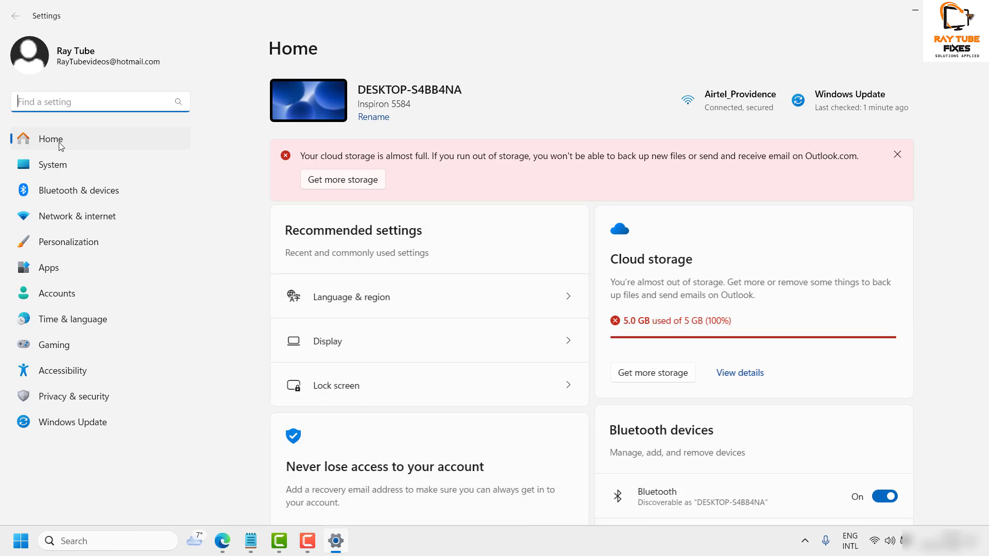
{"action": "left_click", "coordinate": [63, 166]}
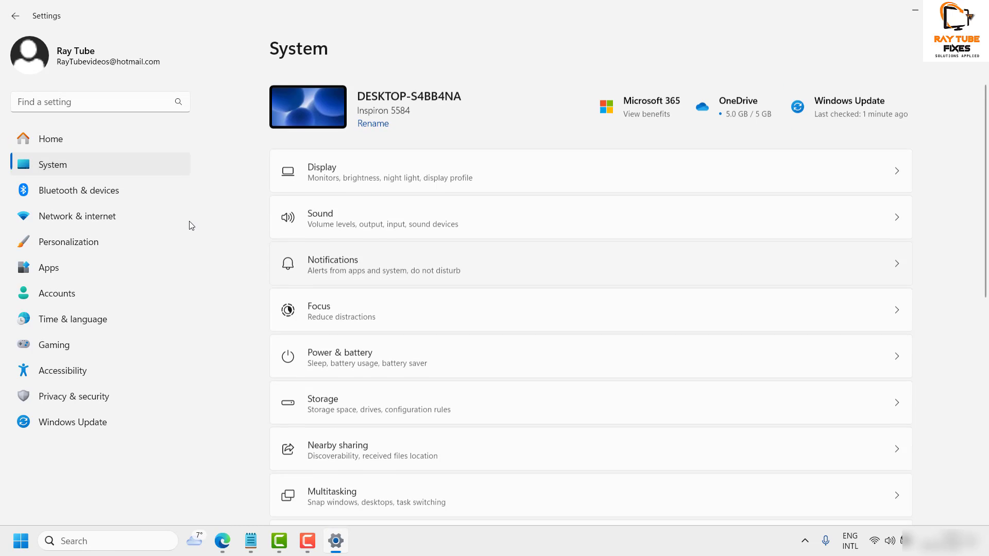
{"action": "scroll", "coordinate": [738, 305], "scroll_direction": "down", "scroll_amount": 4}
{"action": "scroll", "coordinate": [737, 306], "scroll_direction": "down", "scroll_amount": 3}
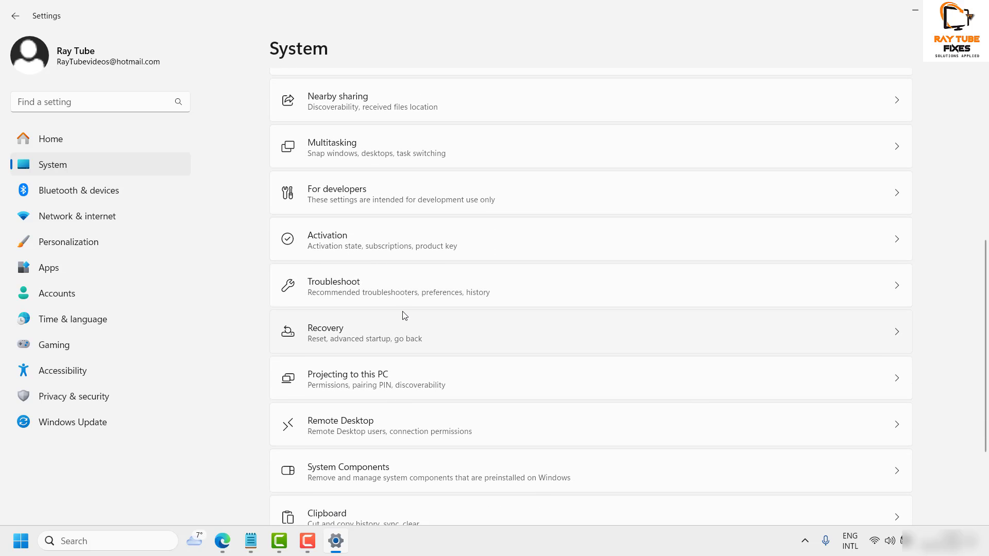
{"action": "left_click", "coordinate": [343, 296]}
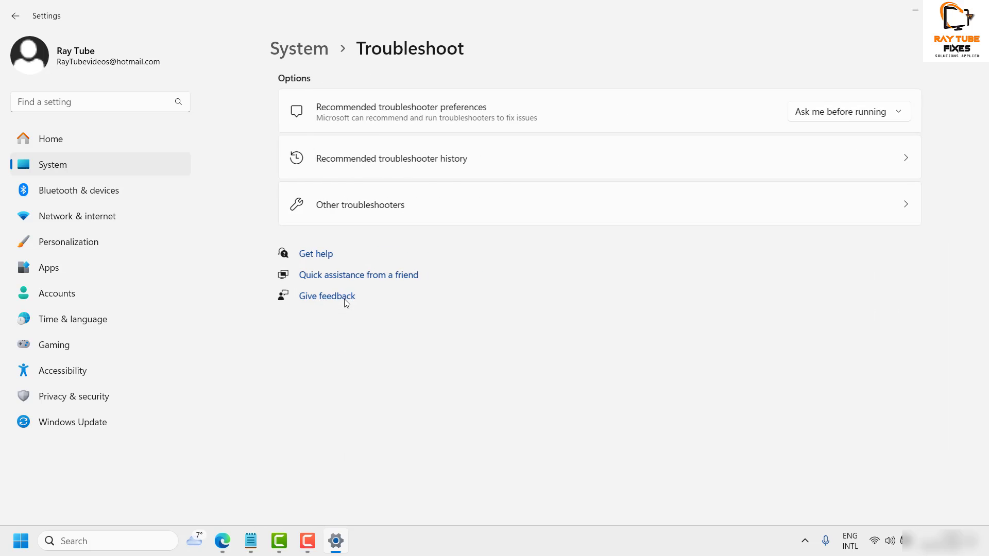
{"action": "left_click", "coordinate": [365, 215]}
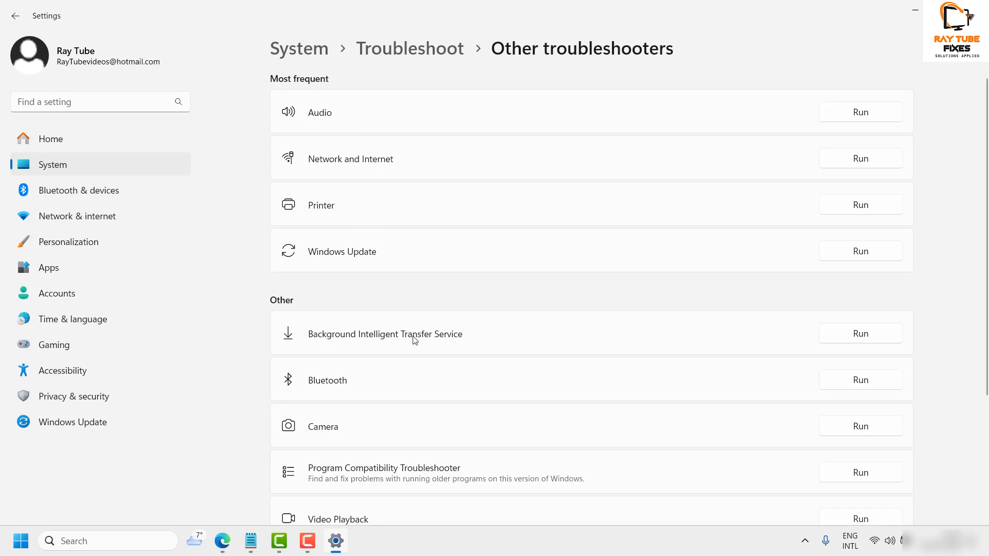
{"action": "scroll", "coordinate": [414, 340], "scroll_direction": "down", "scroll_amount": 3}
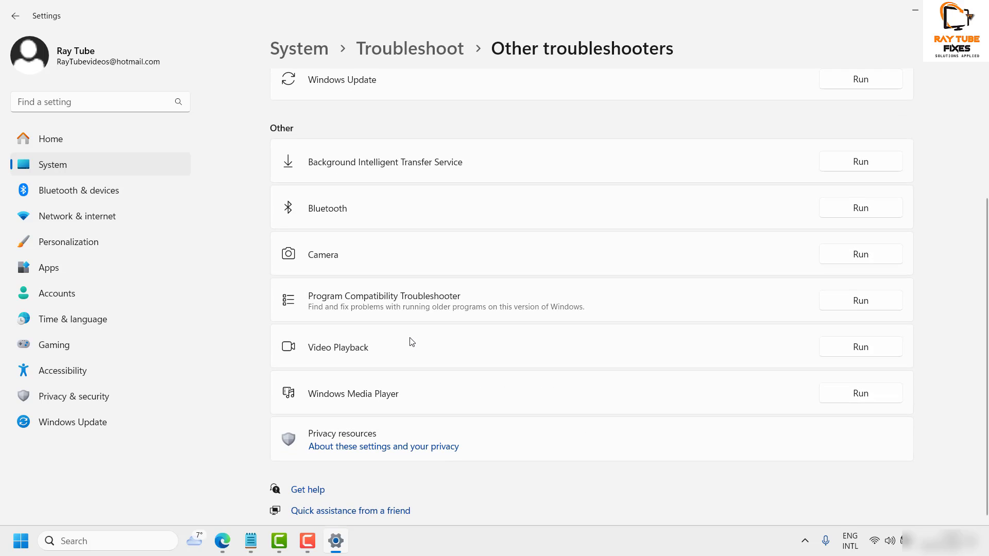
{"action": "scroll", "coordinate": [412, 342], "scroll_direction": "up", "scroll_amount": 3}
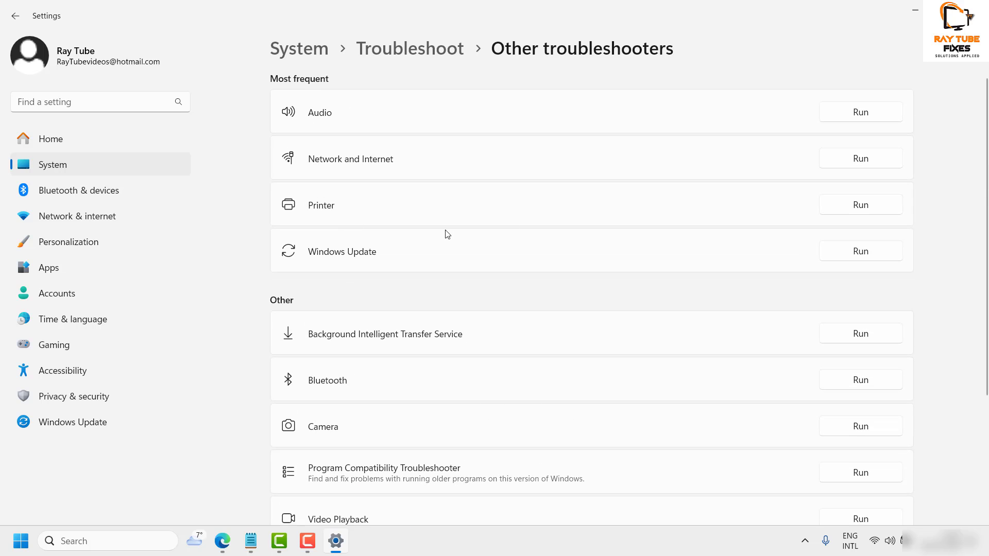
{"action": "left_click", "coordinate": [965, 8]}
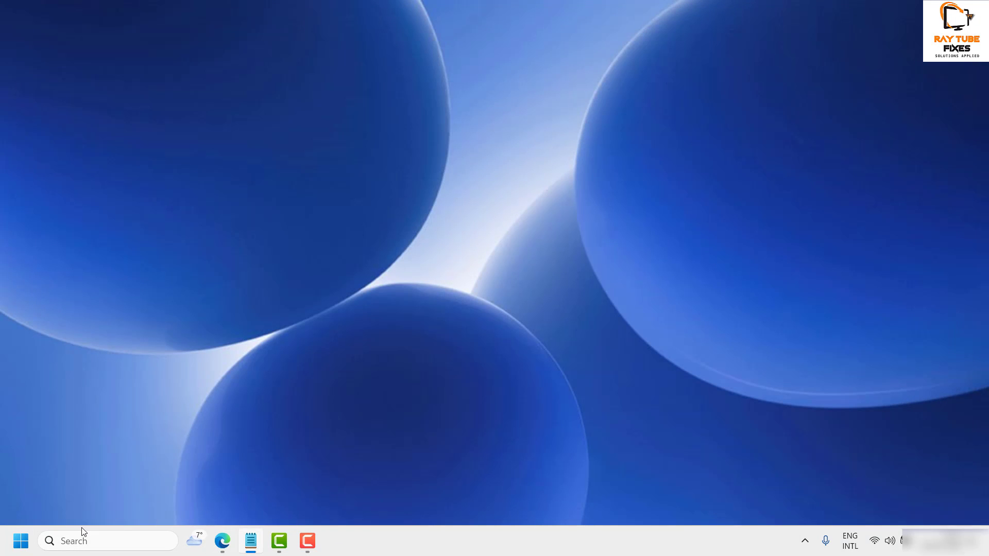
Search Windows for "find and" and open the "Find and fix keyboard problems" troubleshooter.
{"action": "left_click", "coordinate": [81, 546]}
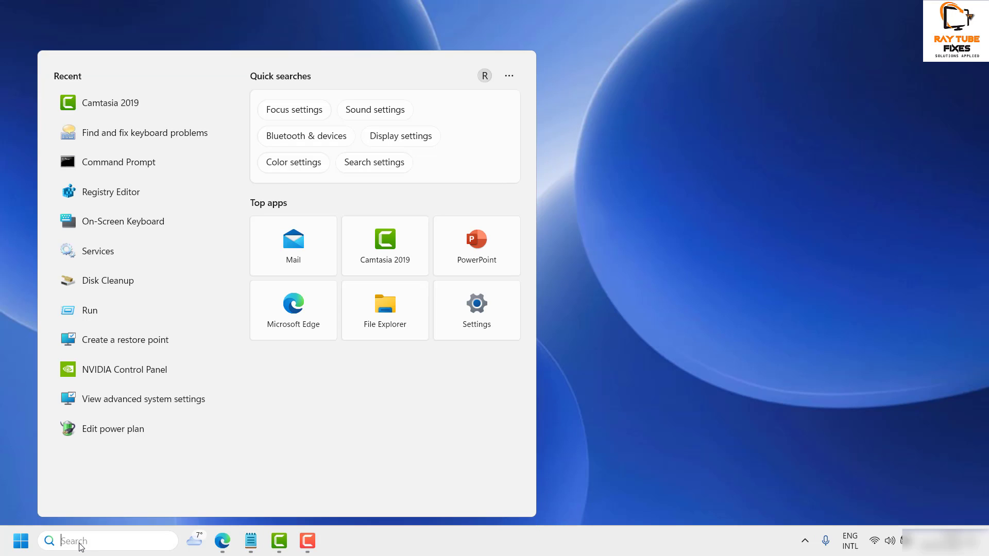
{"action": "type", "text": "find and"}
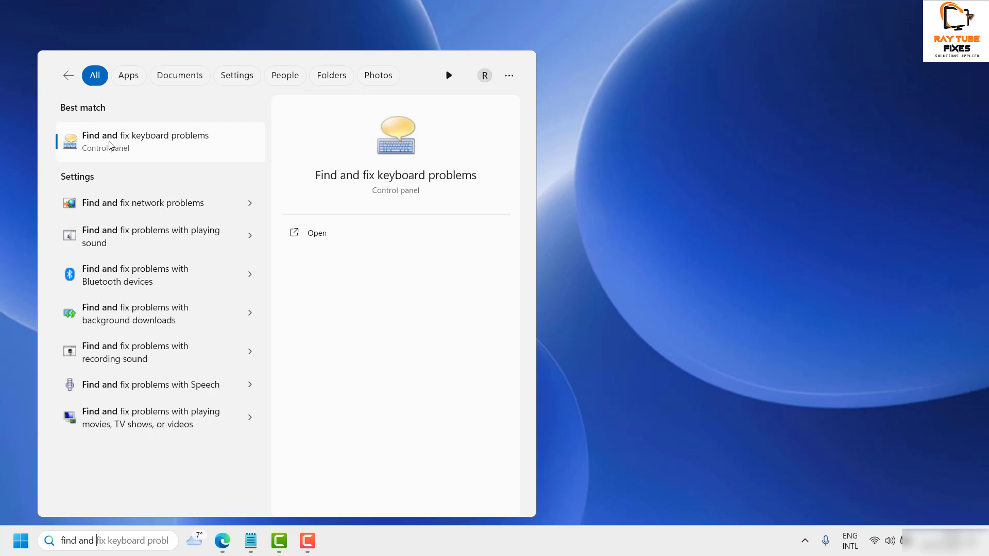
{"action": "left_click", "coordinate": [390, 183]}
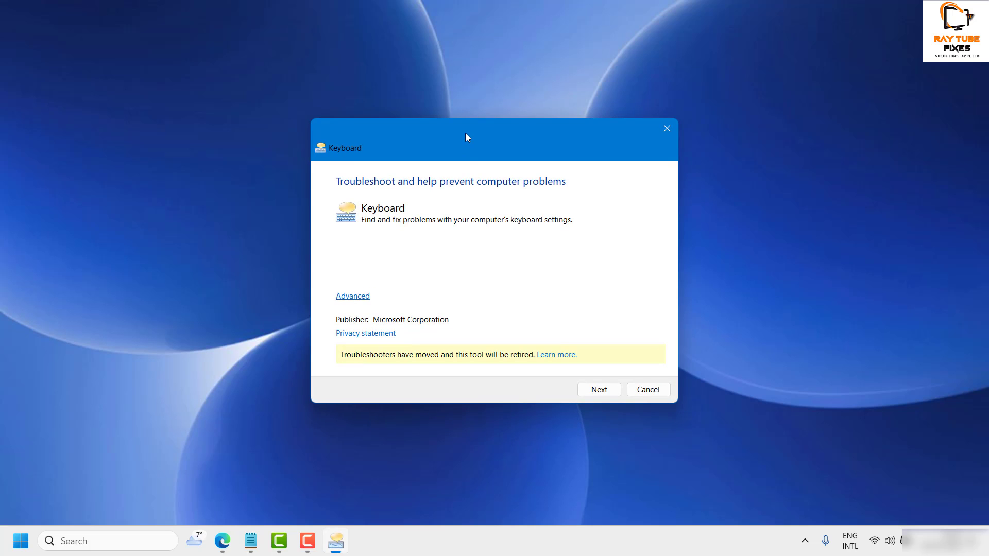
Show the Keyboard troubleshooter's advanced options, run it with automatic repairs applied, and close it.
{"action": "left_click_drag", "start_coordinate": [465, 132], "coordinate": [445, 100]}
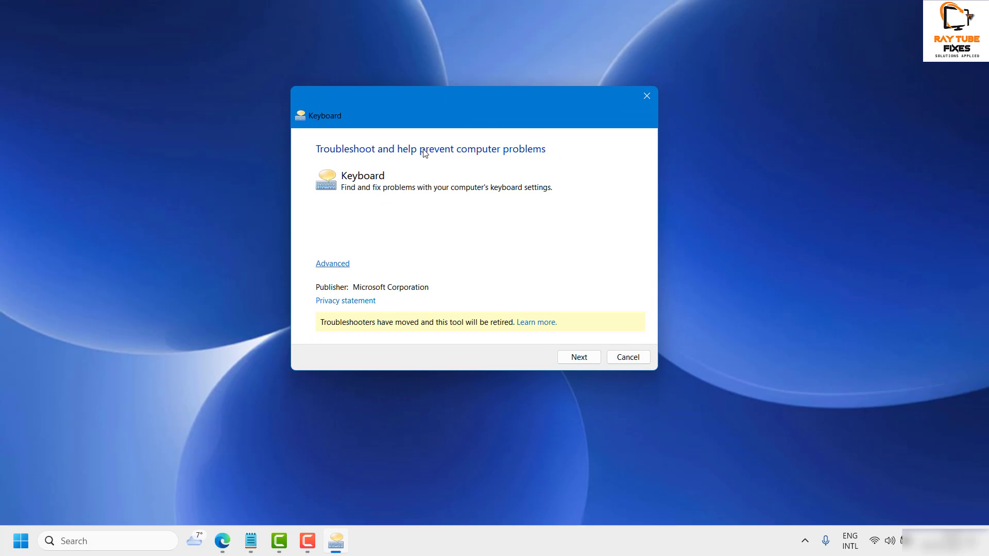
{"action": "left_click", "coordinate": [333, 265]}
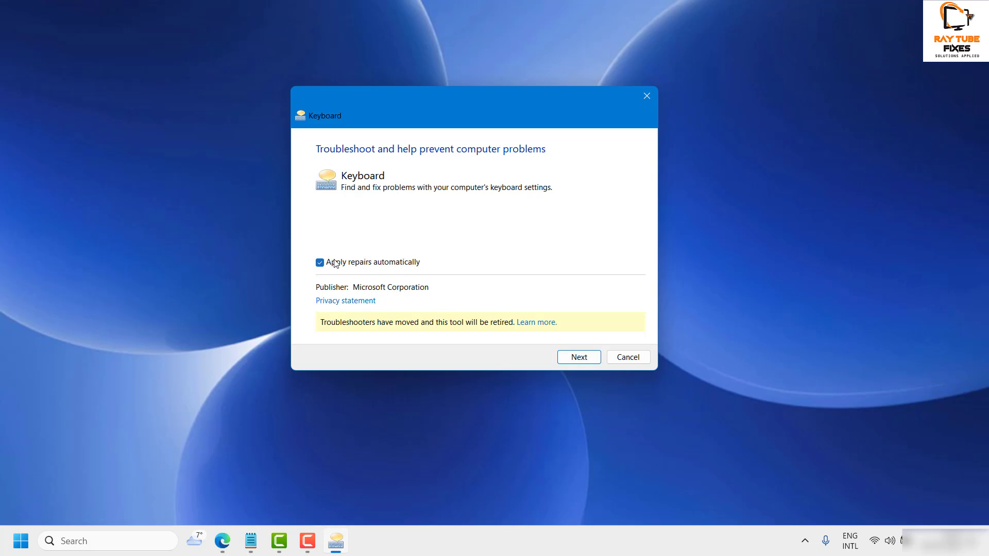
{"action": "left_click", "coordinate": [583, 360]}
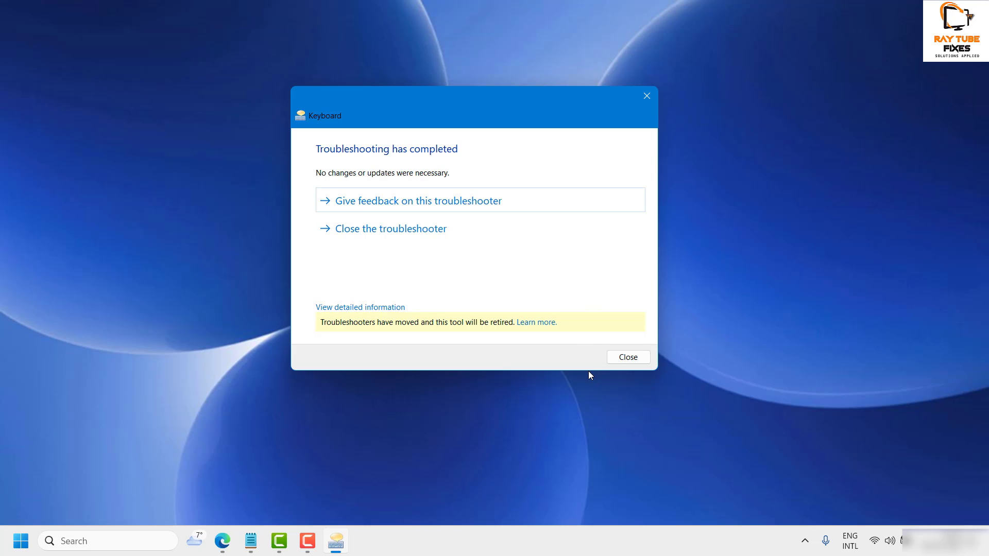
{"action": "left_click", "coordinate": [621, 359]}
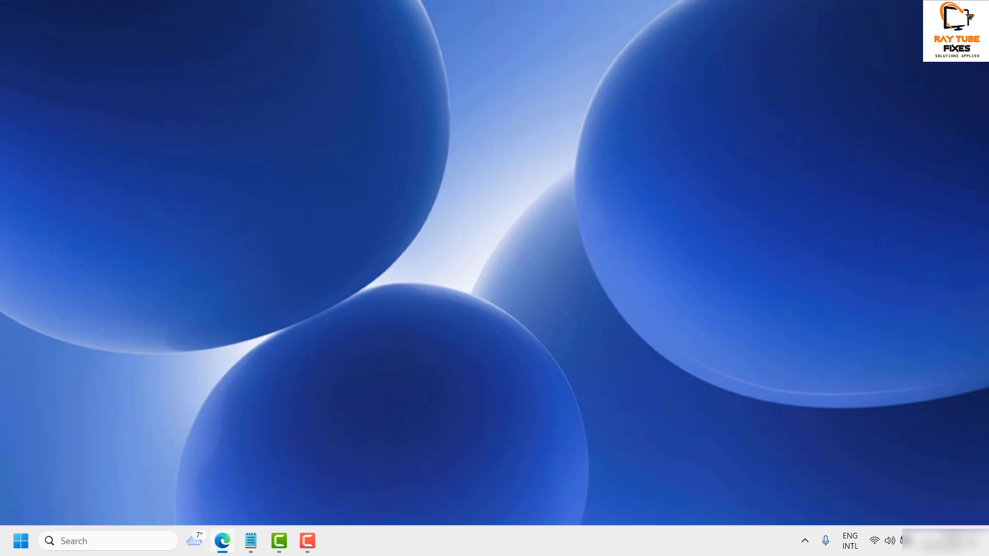
Search Windows for "control" and open Control Panel.
{"action": "left_click", "coordinate": [72, 537]}
{"action": "type", "text": "co"}
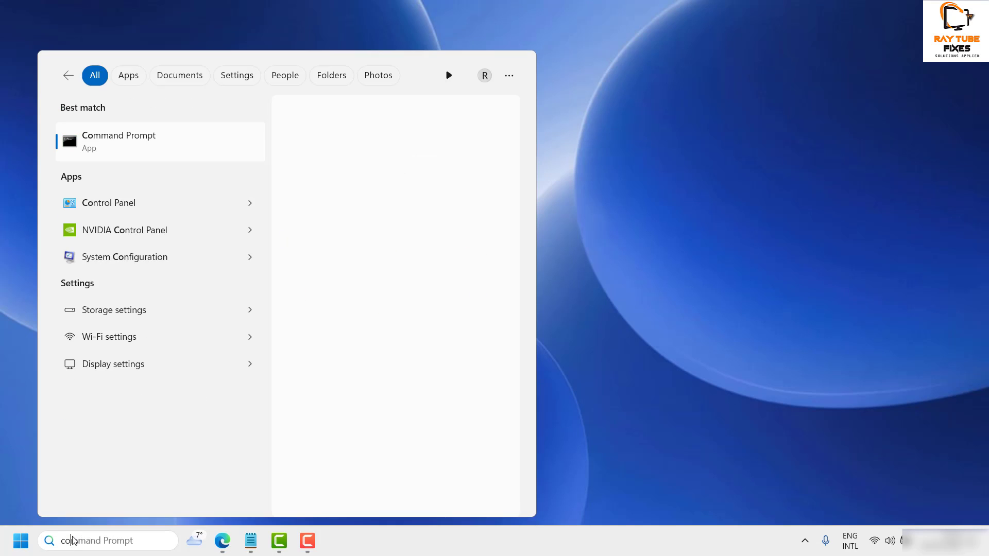
{"action": "type", "text": "ntrol"}
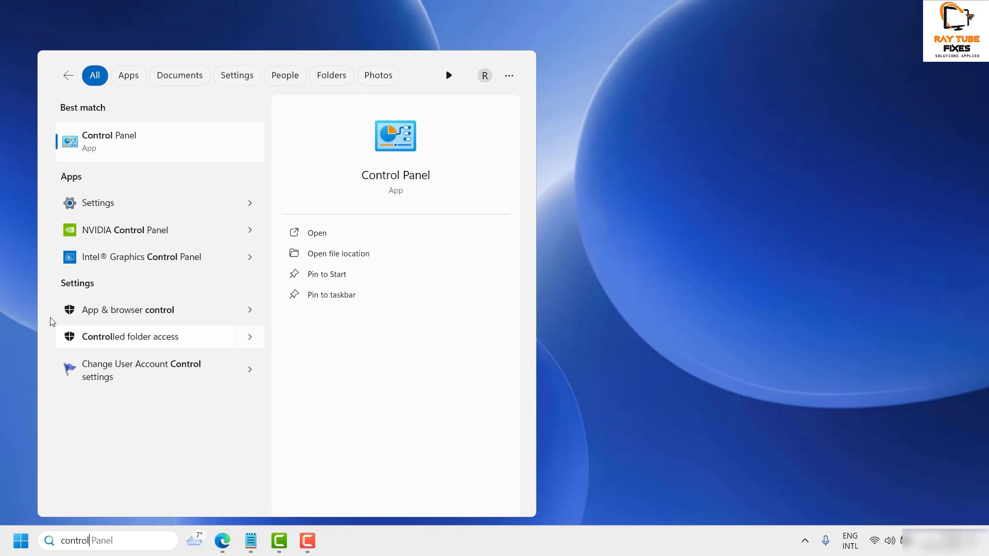
{"action": "left_click", "coordinate": [137, 136]}
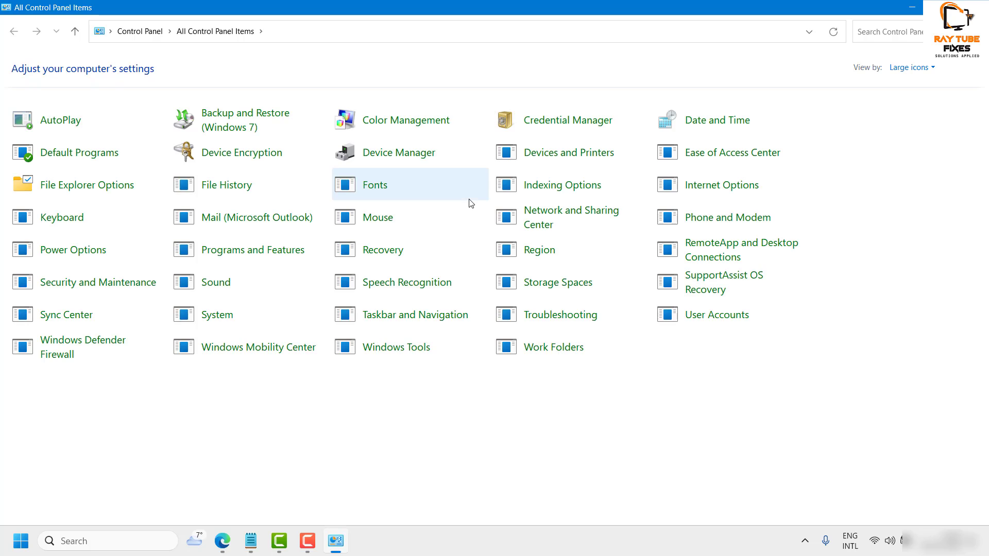
Try the Category and Small icons views of Control Panel and return to Large icons.
{"action": "left_click", "coordinate": [930, 72]}
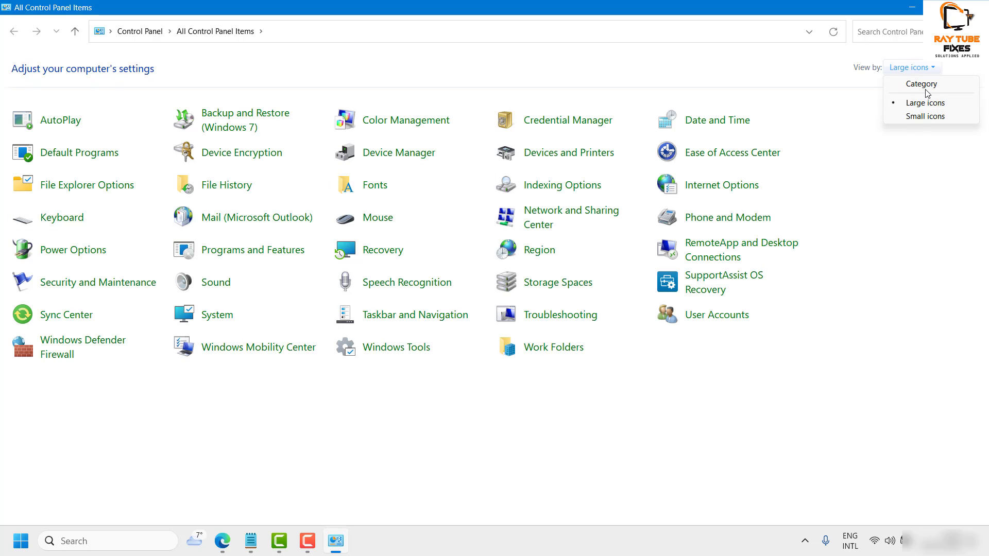
{"action": "left_click", "coordinate": [930, 91]}
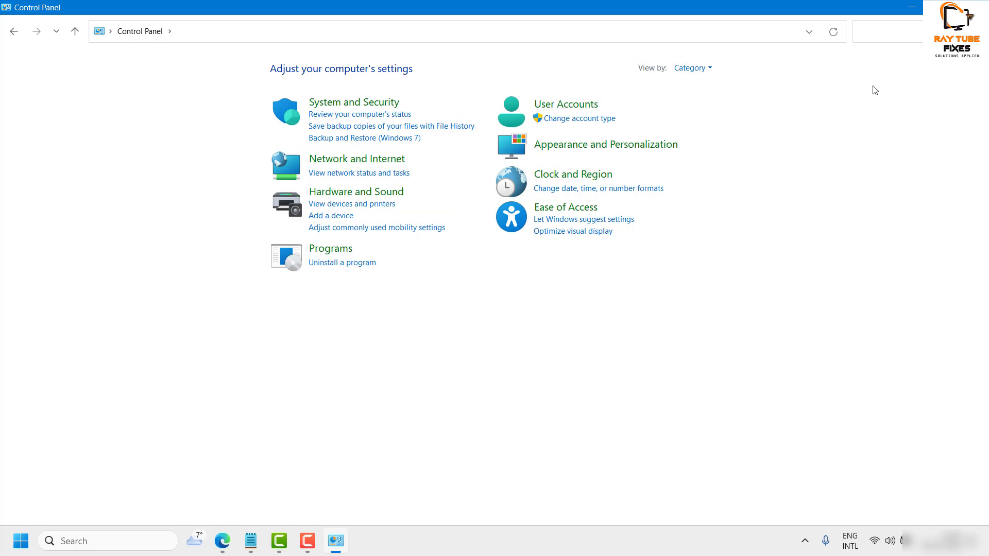
{"action": "left_click", "coordinate": [701, 69]}
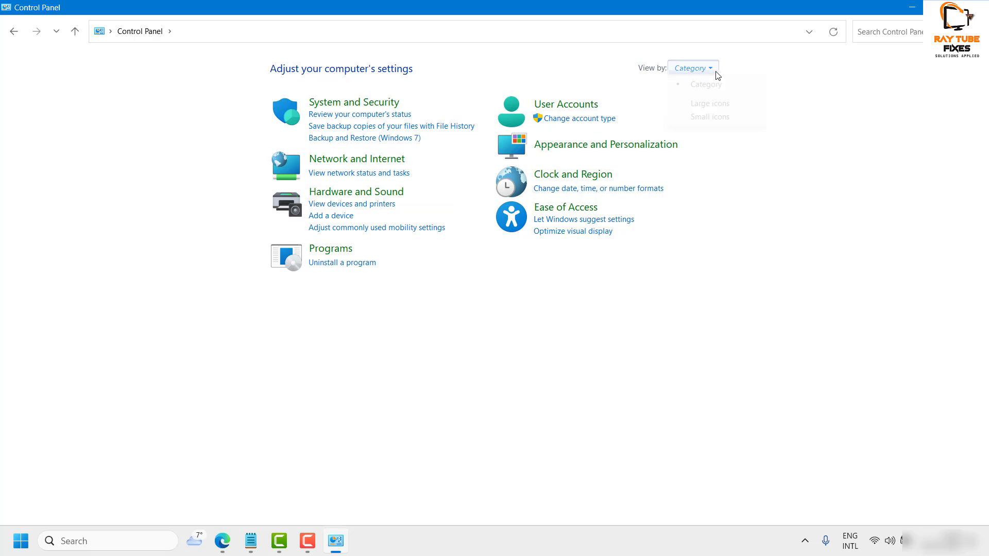
{"action": "left_click", "coordinate": [710, 117]}
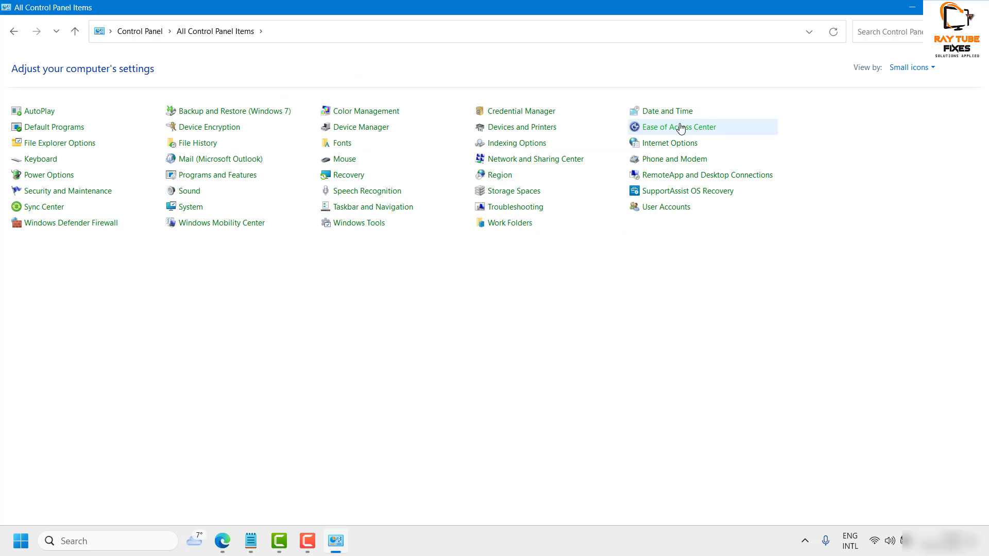
{"action": "left_click", "coordinate": [902, 73]}
{"action": "left_click", "coordinate": [912, 101]}
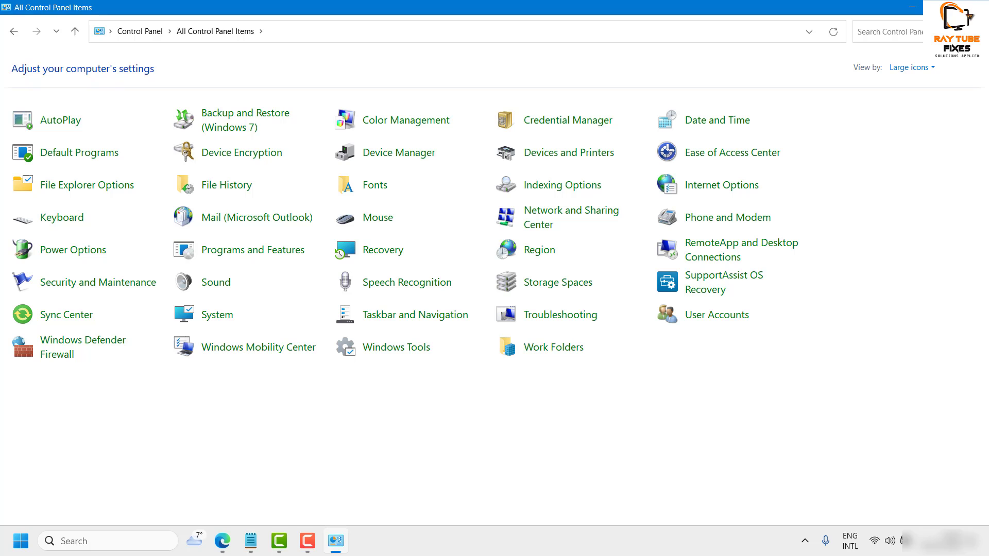
Review the "Make the keyboard easier to use" options in the Ease of Access Center and accept the settings.
{"action": "left_click", "coordinate": [738, 156]}
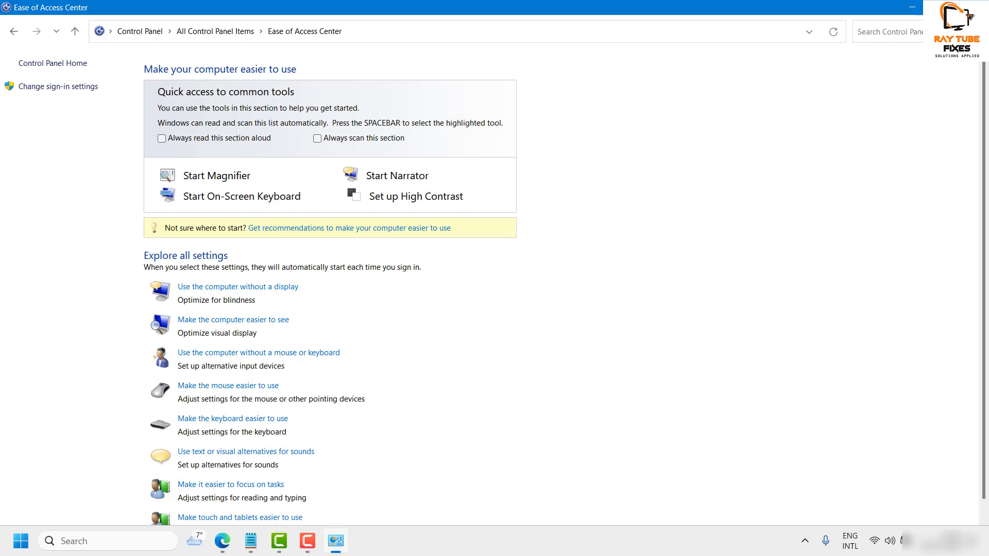
{"action": "scroll", "coordinate": [654, 361], "scroll_direction": "down", "scroll_amount": 1}
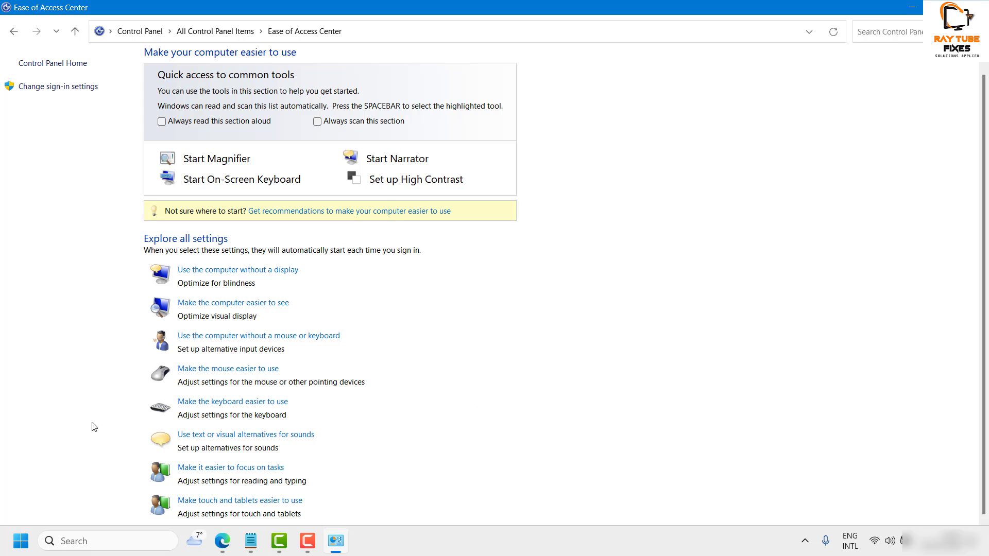
{"action": "left_click", "coordinate": [242, 405]}
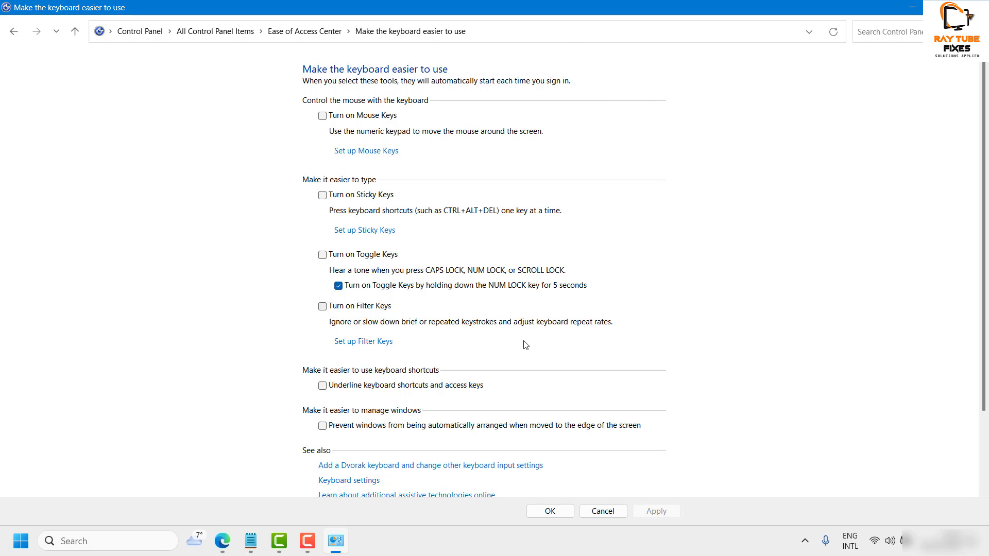
{"action": "scroll", "coordinate": [526, 345], "scroll_direction": "down", "scroll_amount": 1}
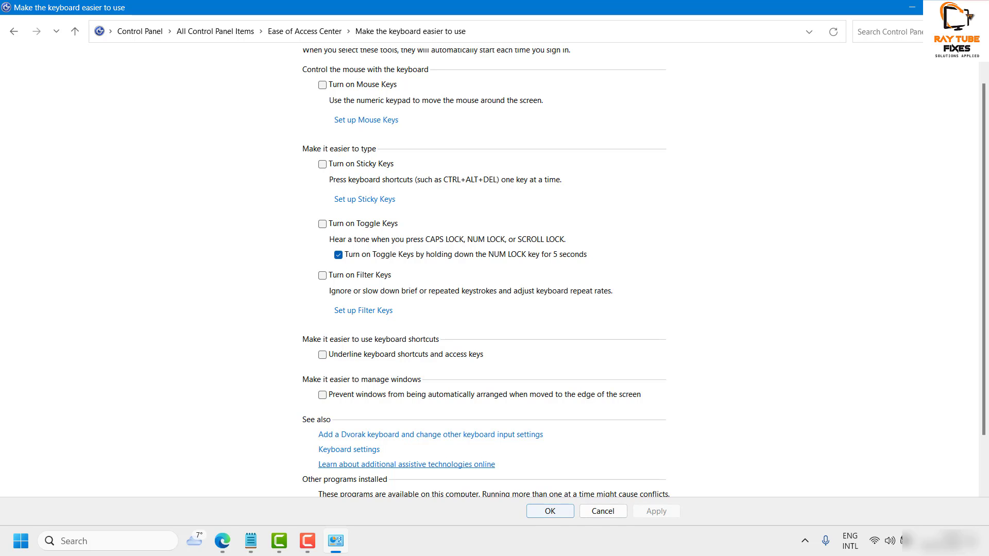
{"action": "left_click", "coordinate": [550, 511]}
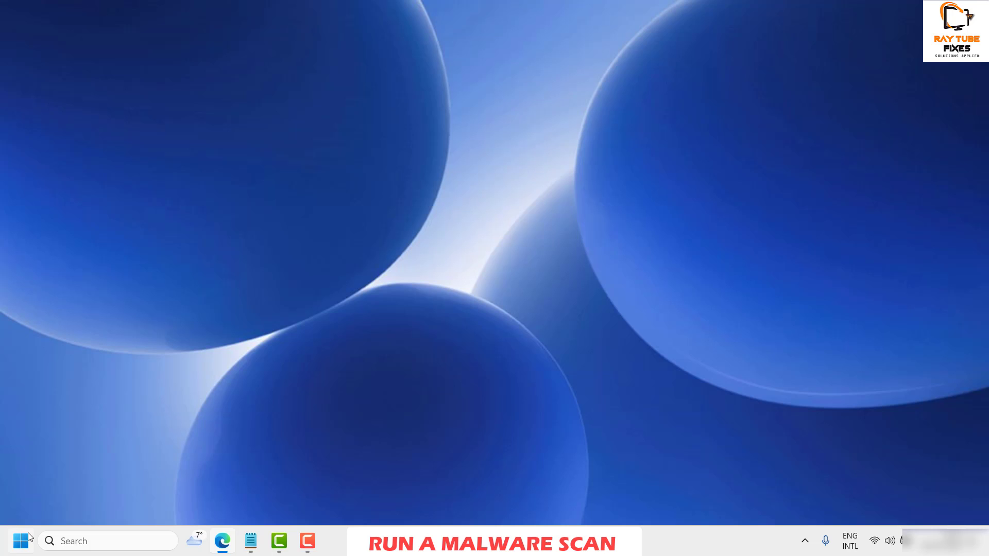
Search Windows for "power" and open Windows PowerShell.
{"action": "left_click", "coordinate": [98, 543]}
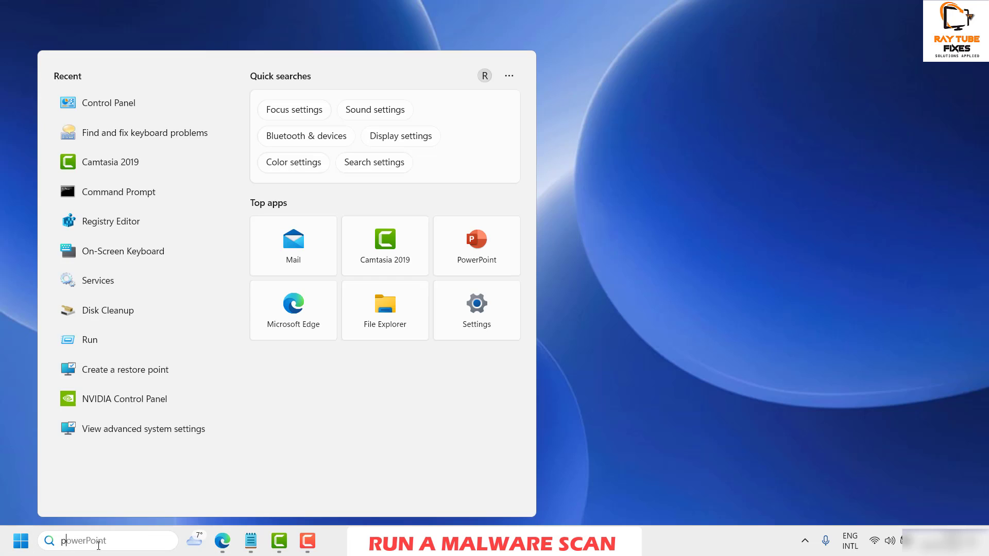
{"action": "type", "text": "power"}
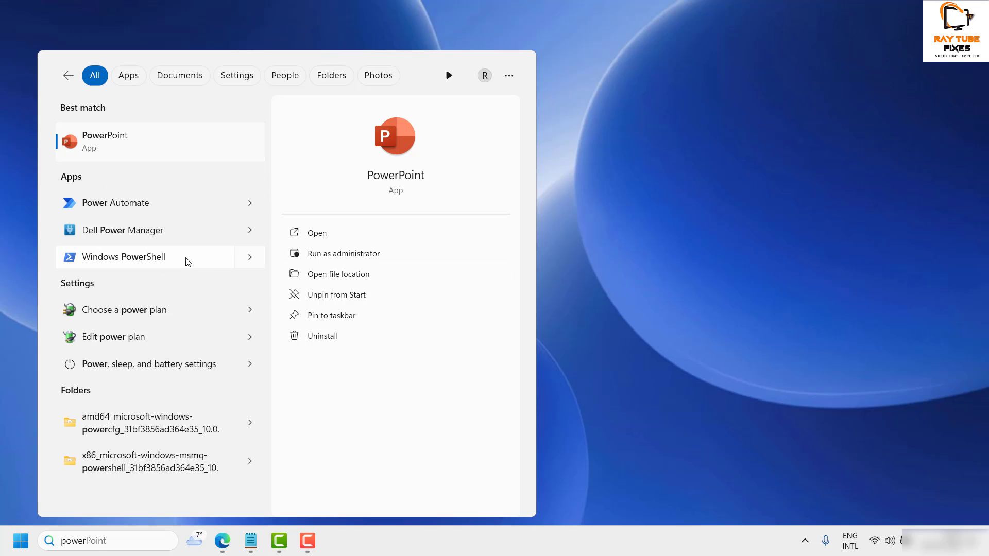
{"action": "key", "text": "Escape"}
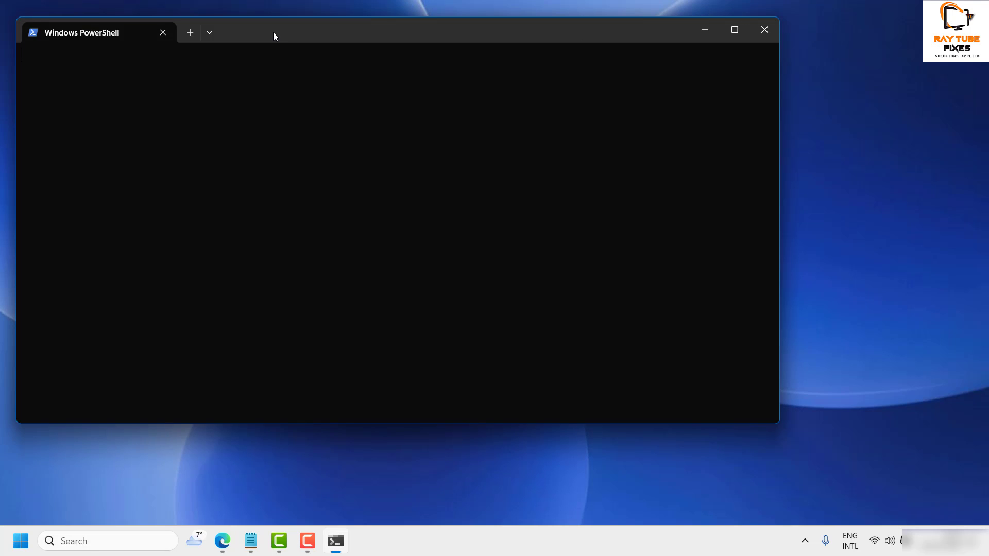
Reposition the PowerShell window, run start-mpscan -scantype fullscan to start a full malware scan, and close the window.
{"action": "left_click_drag", "start_coordinate": [276, 35], "coordinate": [536, 32]}
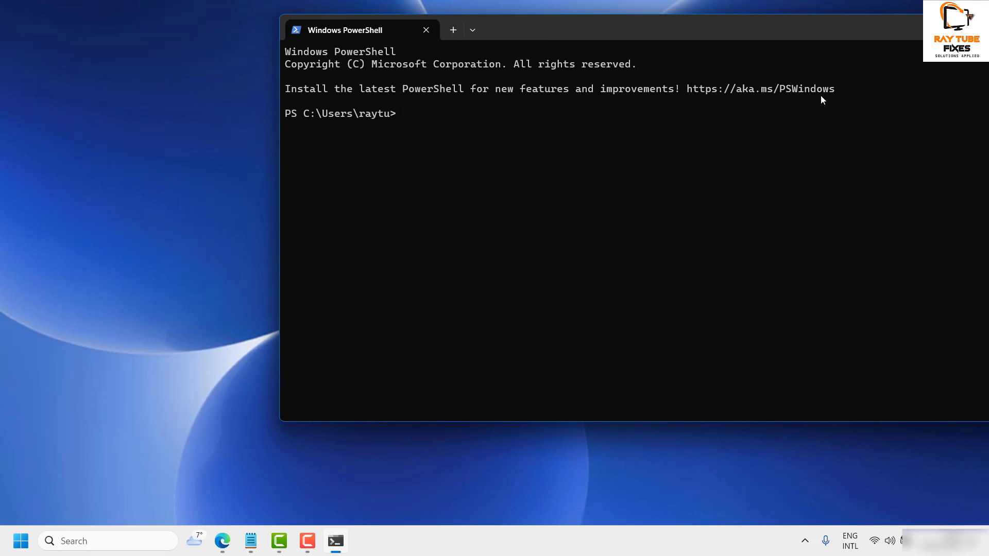
{"action": "left_click_drag", "start_coordinate": [636, 34], "coordinate": [483, 43]}
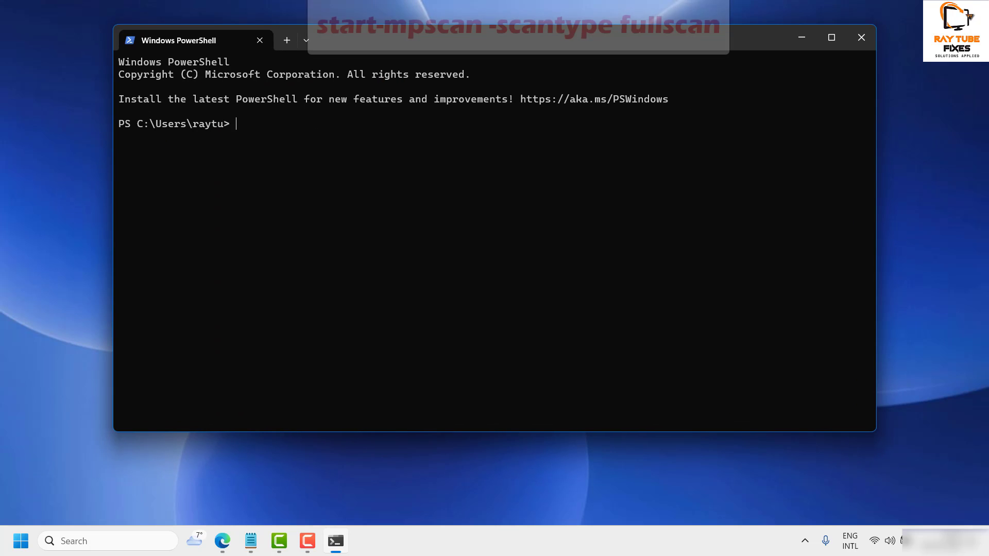
{"action": "type", "text": "start-mpscan -scantype fullscan"}
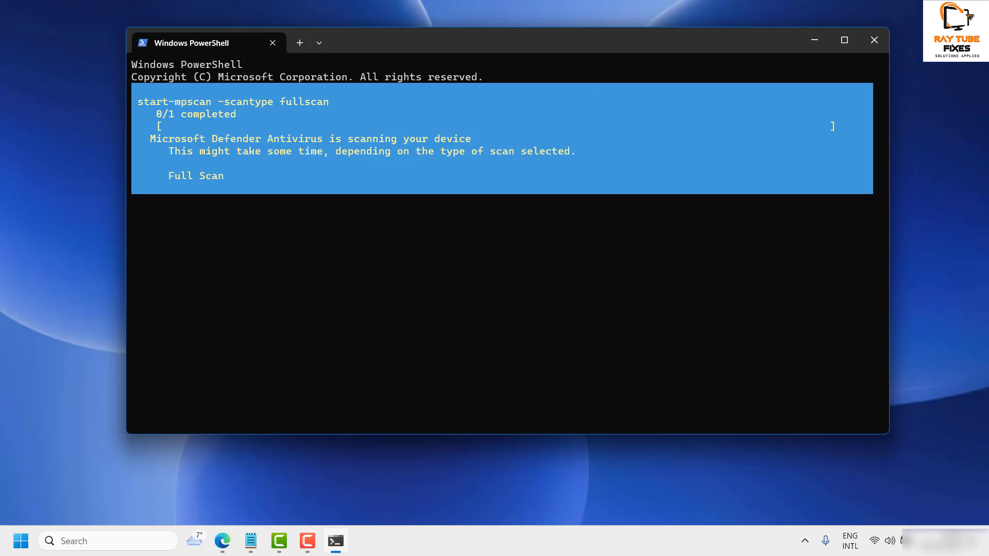
{"action": "left_click", "coordinate": [875, 40]}
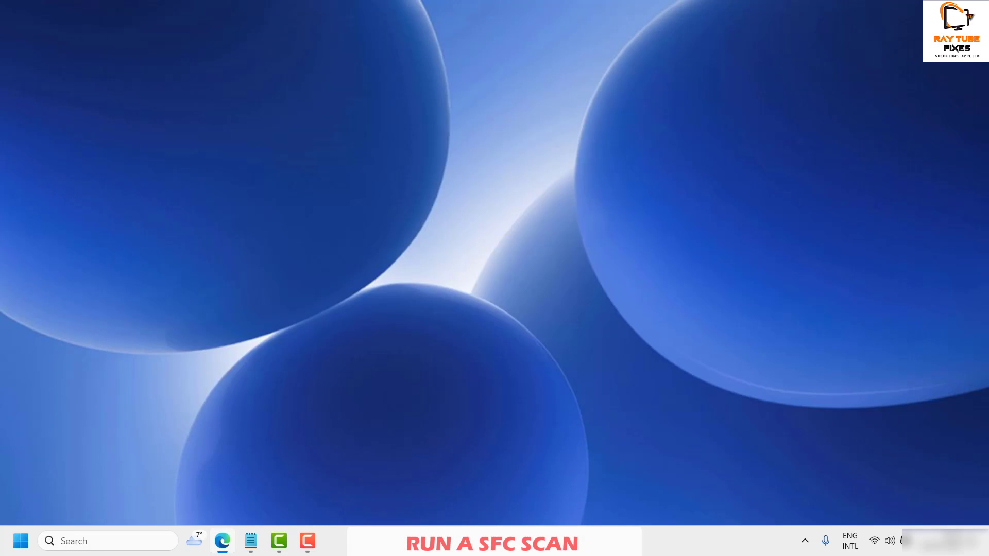
Search Windows for "cmd" and open Command Prompt as administrator.
{"action": "left_click", "coordinate": [115, 544]}
{"action": "type", "text": "cmd"}
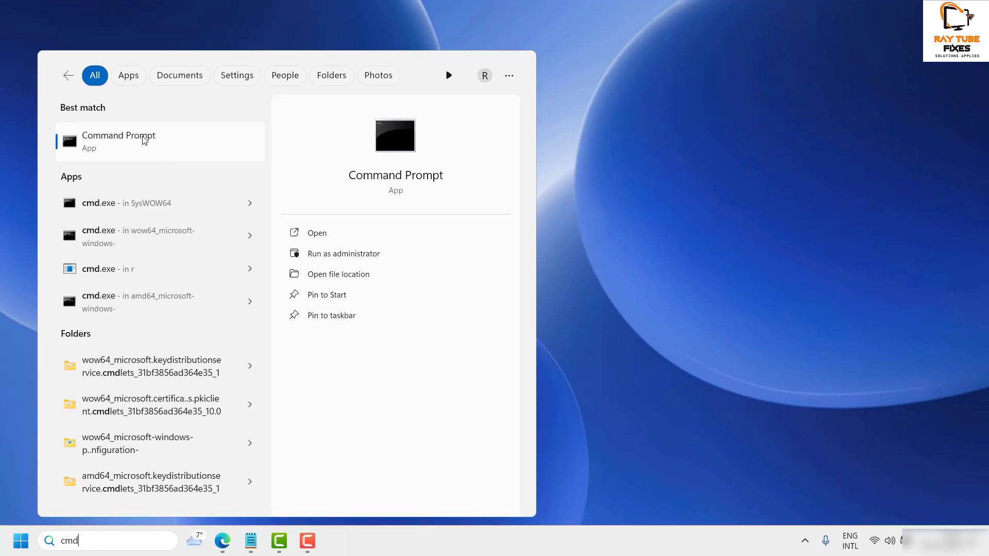
{"action": "left_click", "coordinate": [352, 255]}
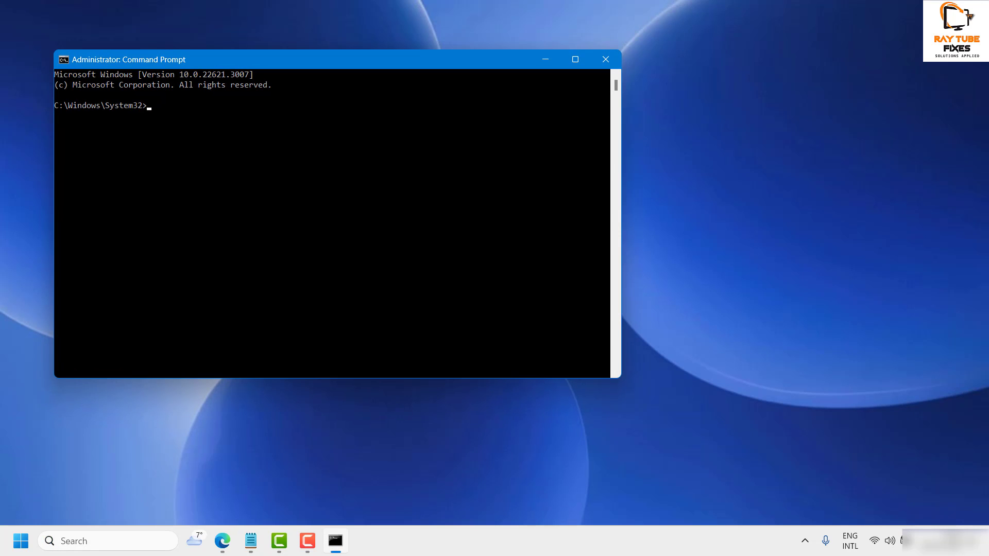
Move the Command Prompt window aside and run sfc /scannow to check the system files.
{"action": "left_click_drag", "start_coordinate": [410, 65], "coordinate": [757, 34]}
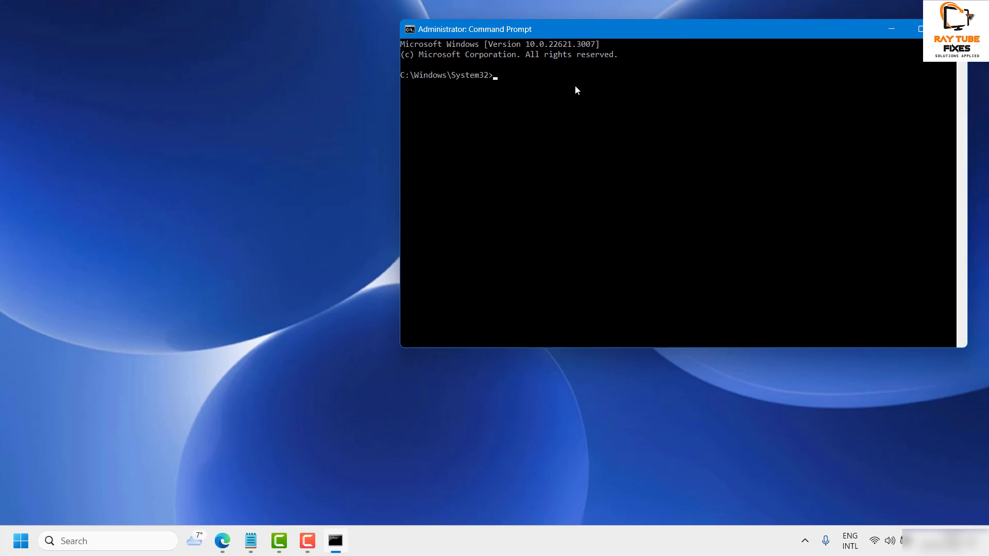
{"action": "type", "text": "sfc /scannow"}
{"action": "key", "text": "Return"}
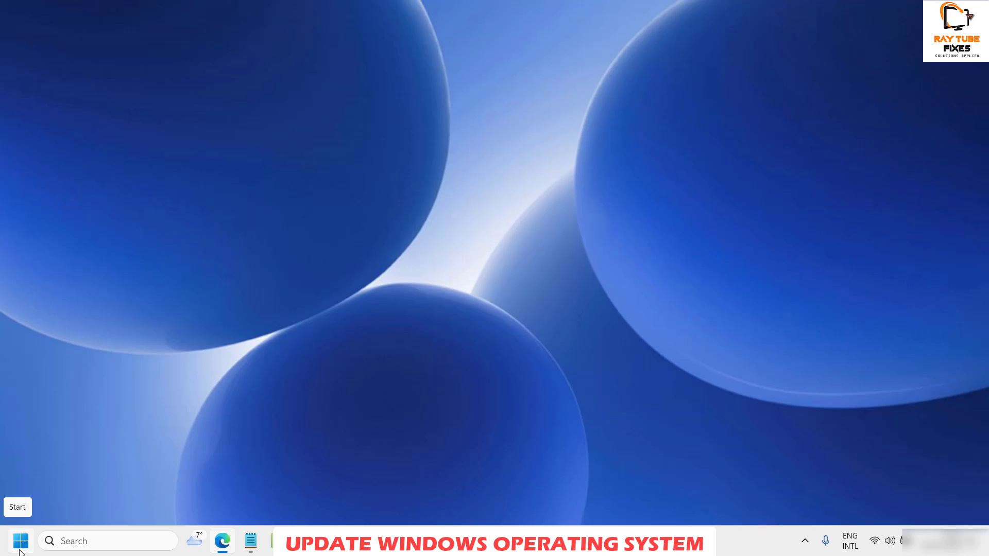
Open the Windows Update page in Settings to review the update status, and close Settings.
{"action": "right_click", "coordinate": [21, 541]}
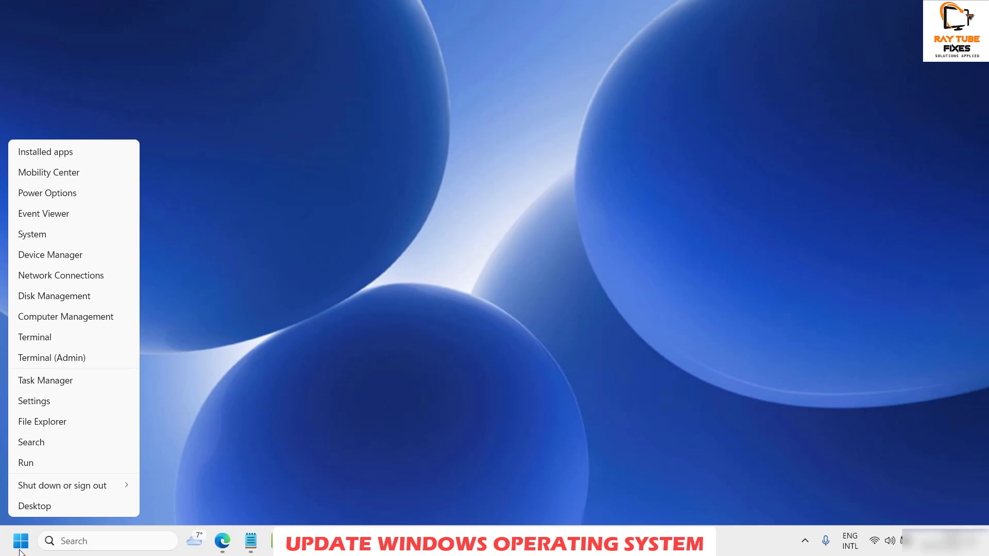
{"action": "left_click", "coordinate": [51, 405]}
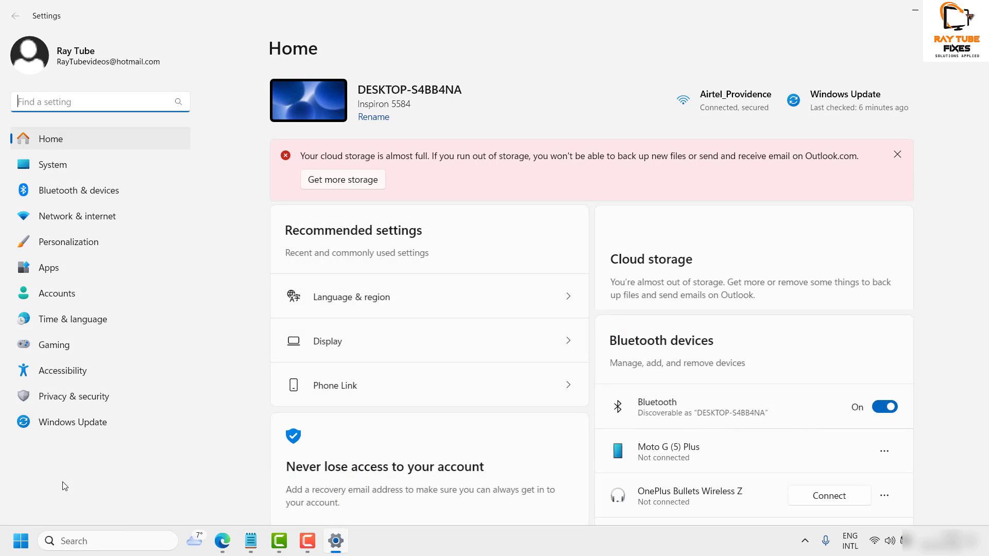
{"action": "left_click", "coordinate": [79, 423]}
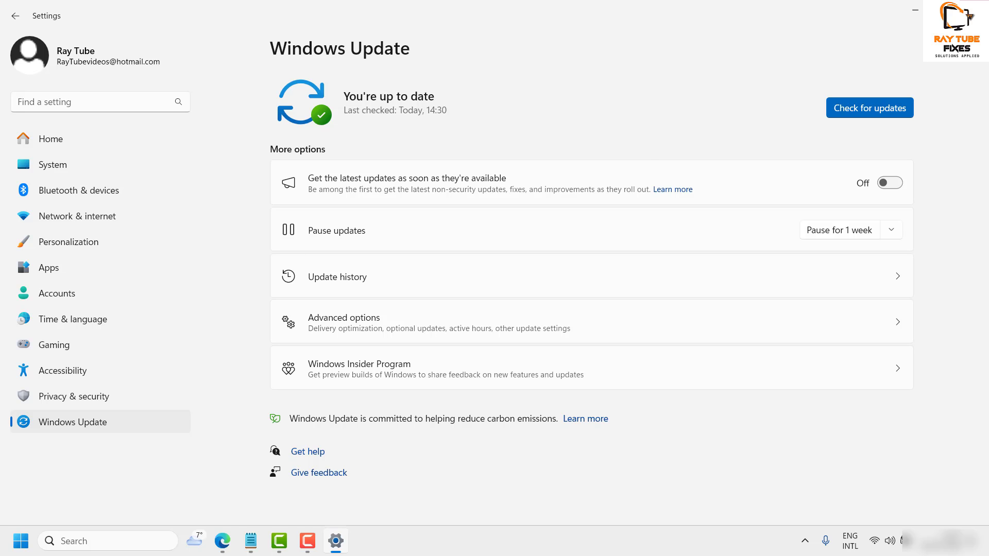
{"action": "key", "text": "alt+F4"}
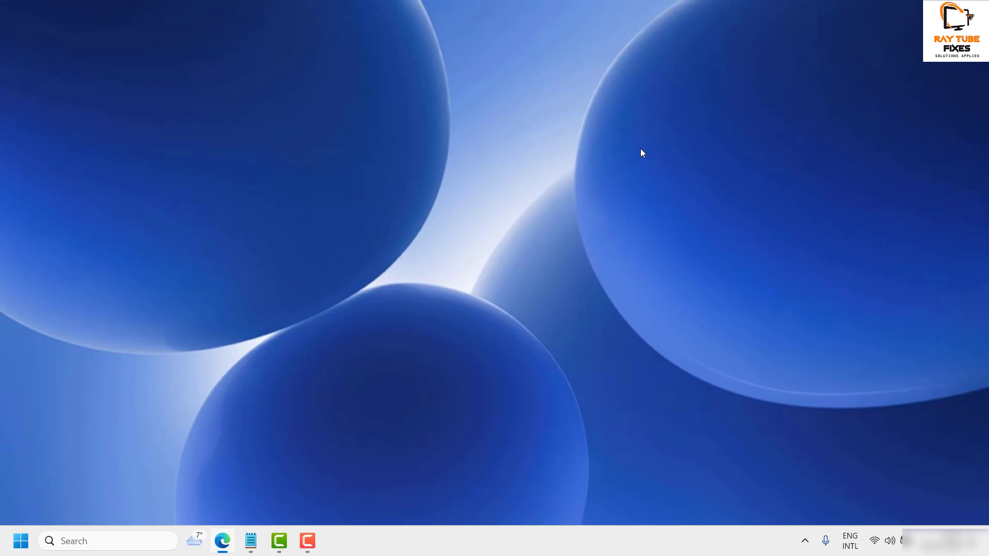